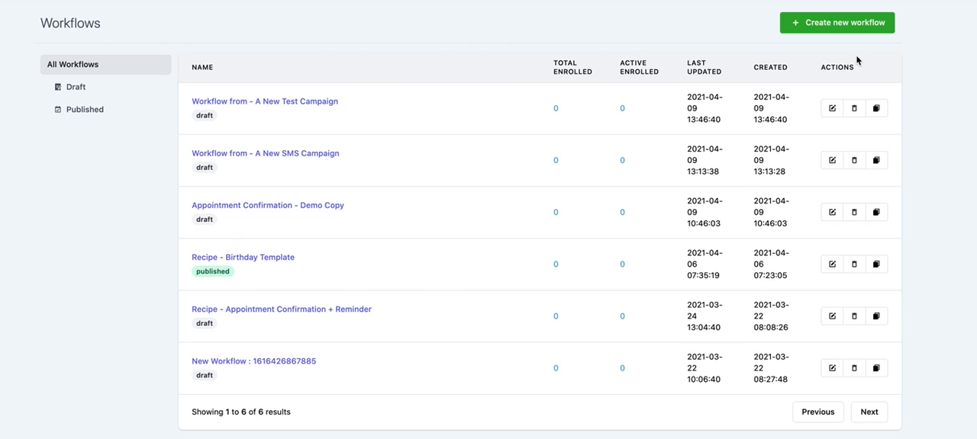
Browse the template choices for creating a new workflow, including the campaign import list, then return to the workflow list.
left_click(853, 28)
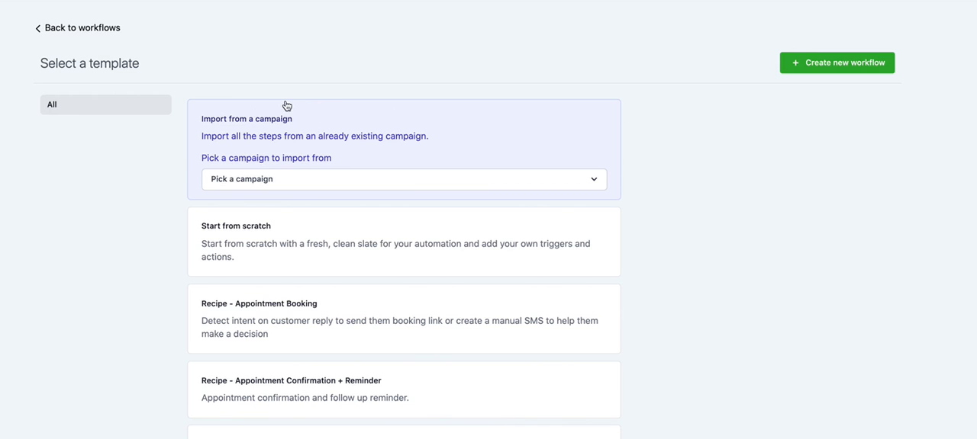
left_click(281, 182)
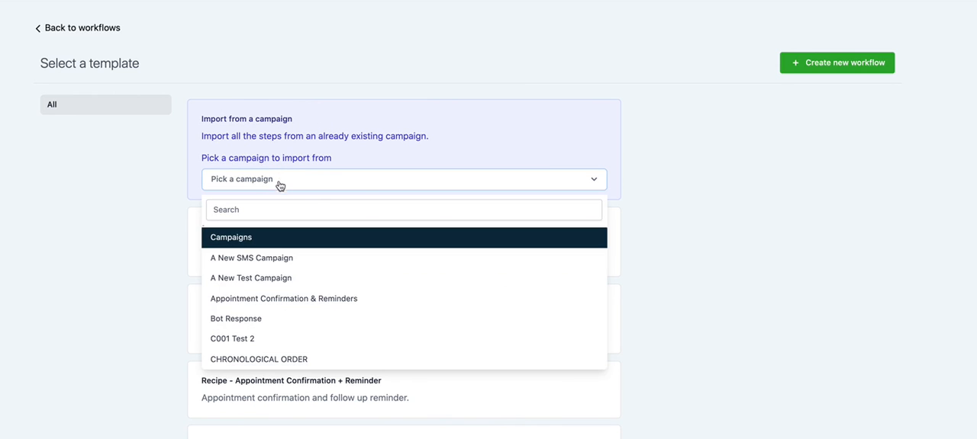
left_click(169, 212)
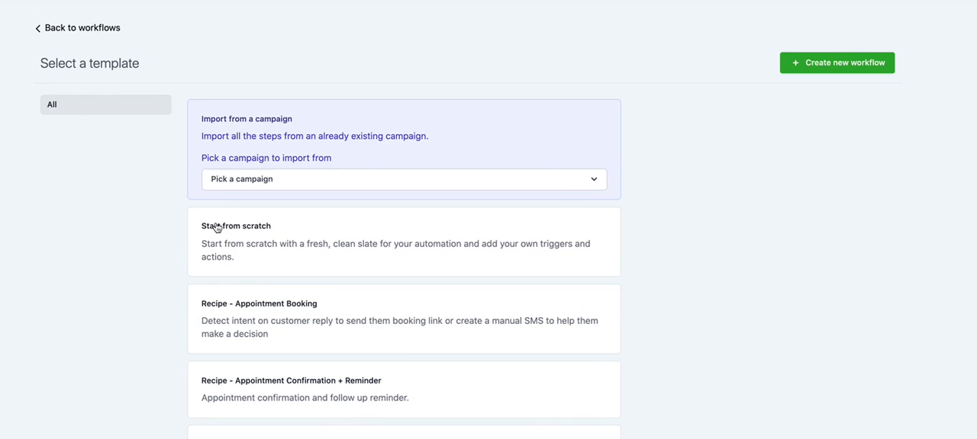
left_click(275, 253)
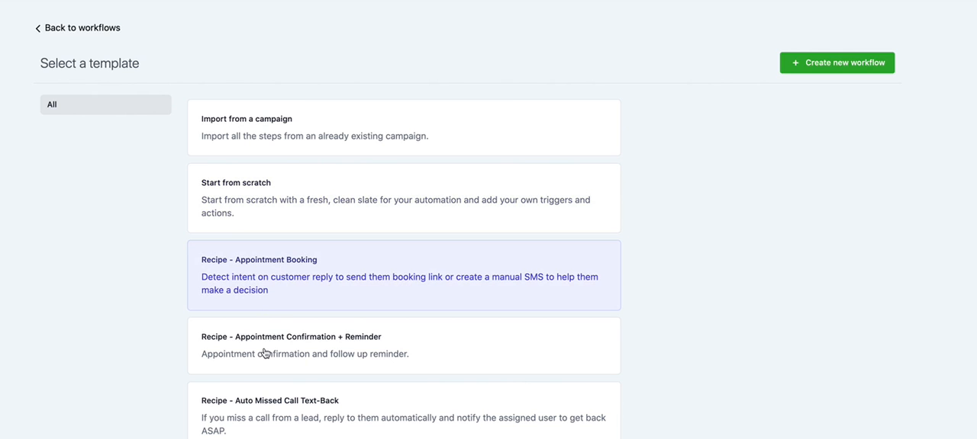
scroll(212, 349, "down", 5)
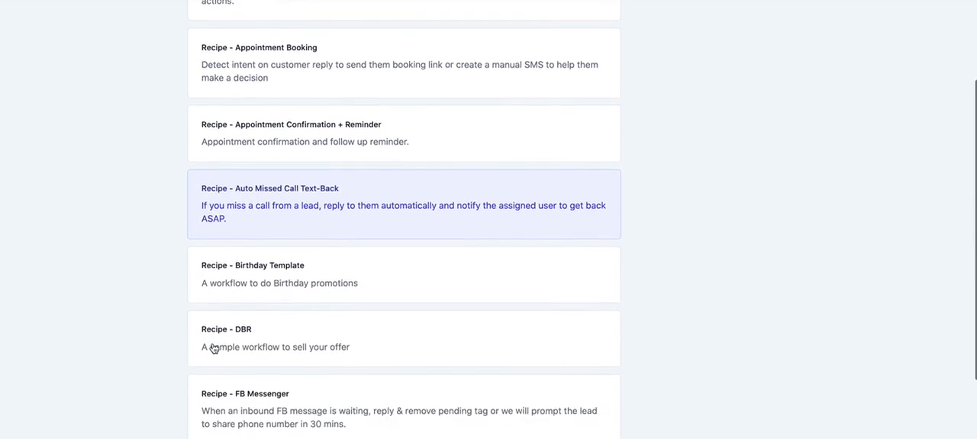
scroll(213, 349, "up", 5)
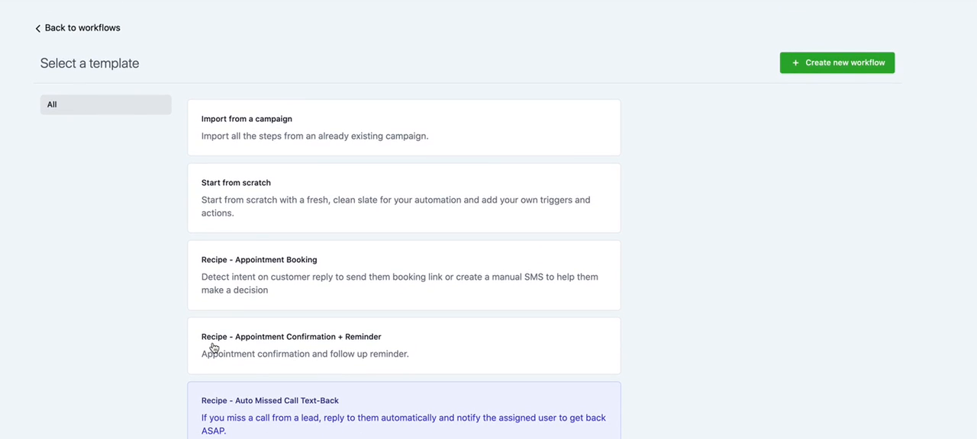
left_click(254, 211)
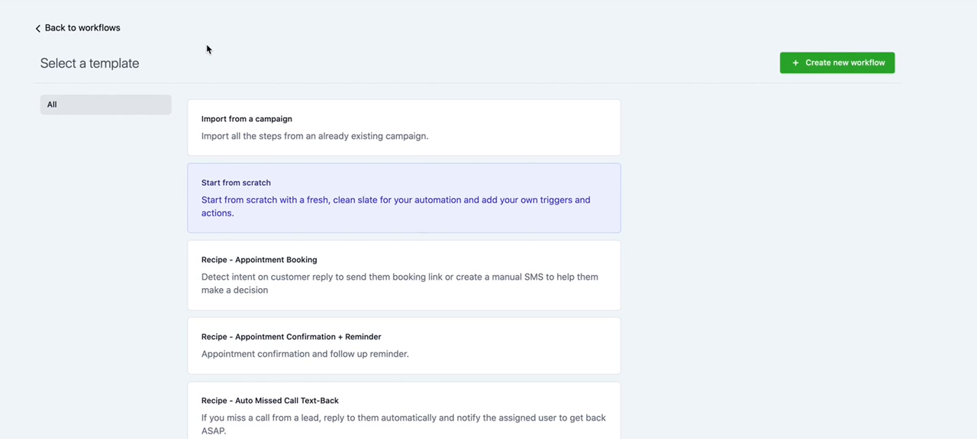
left_click(100, 30)
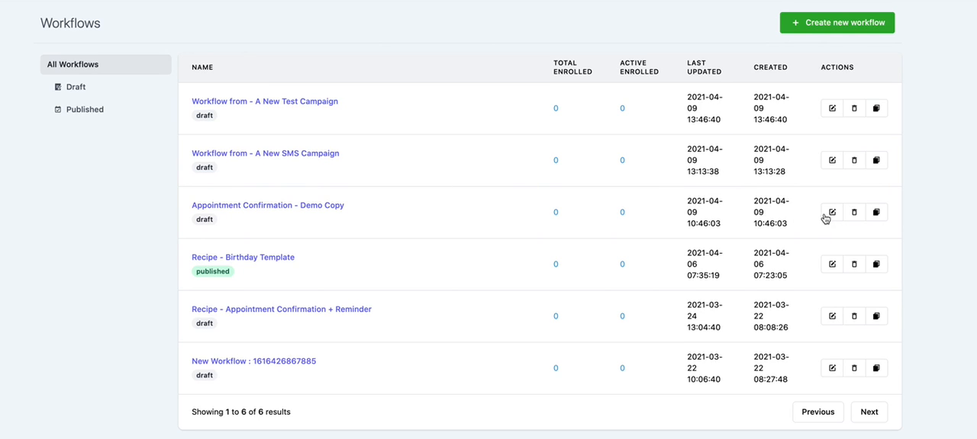
Open the Appointment Confirmation - Demo Copy workflow and scroll through its steps.
left_click(318, 207)
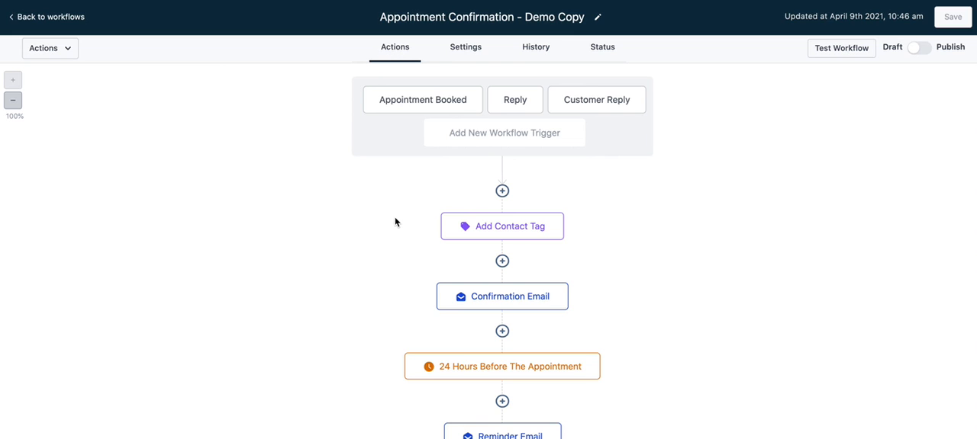
scroll(395, 221, "down", 3)
scroll(394, 222, "down", 3)
scroll(394, 221, "up", 6)
Review the workflow's Settings, History and Status tabs, then return to the Actions view.
left_click(467, 49)
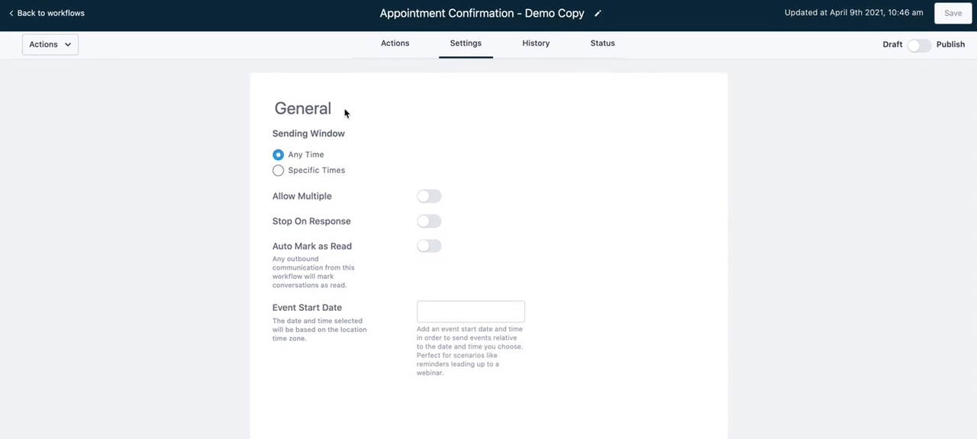
left_click(535, 50)
left_click(596, 52)
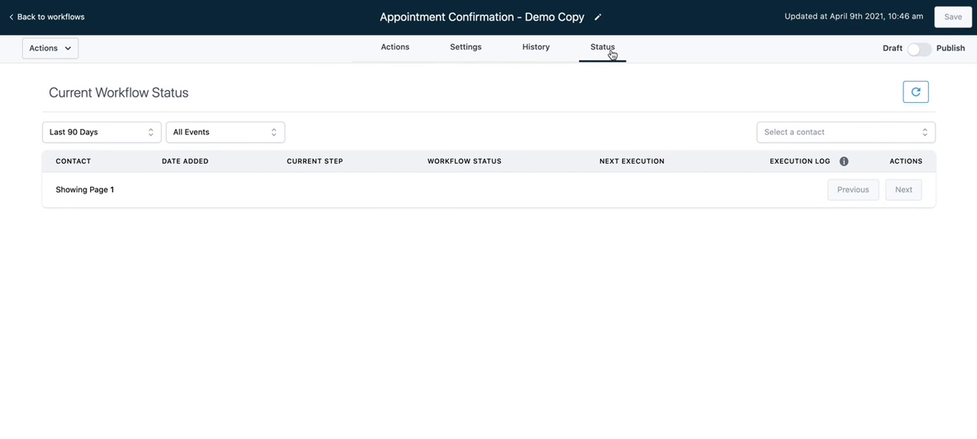
left_click(401, 52)
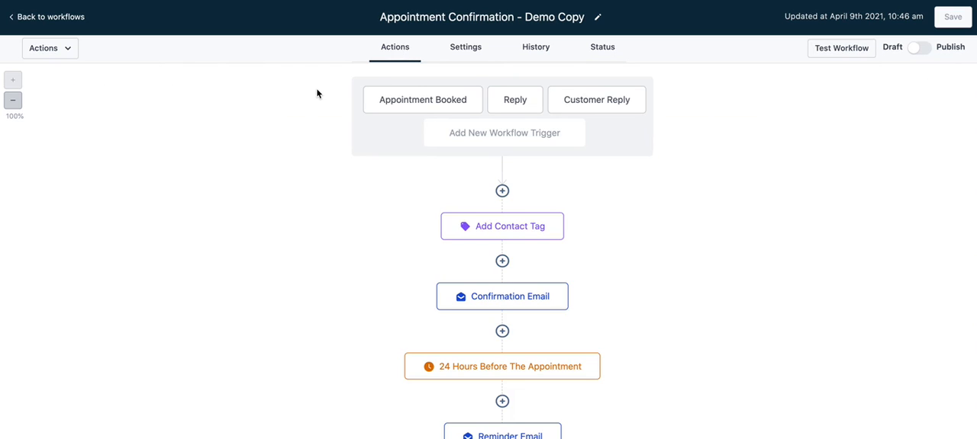
Scroll through the workflow's chain of triggers, emails and wait steps.
scroll(317, 93, "down", 5)
scroll(316, 93, "up", 5)
scroll(317, 93, "up", 1)
scroll(357, 179, "down", 4)
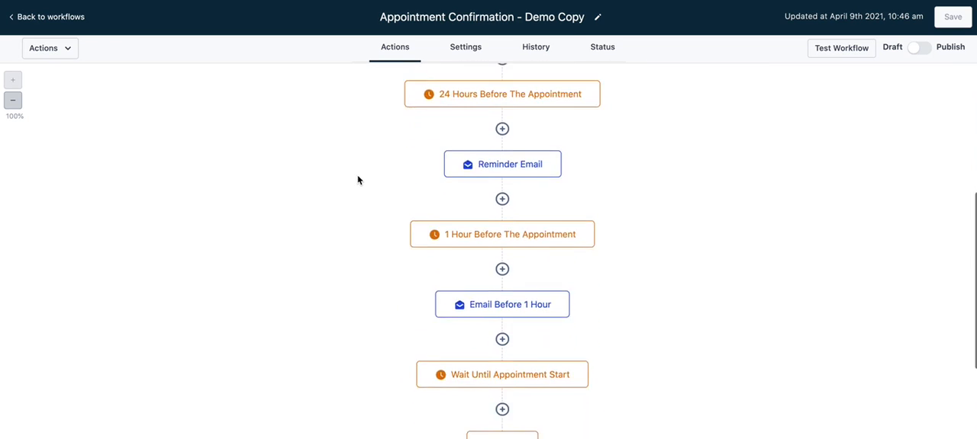
scroll(357, 179, "up", 4)
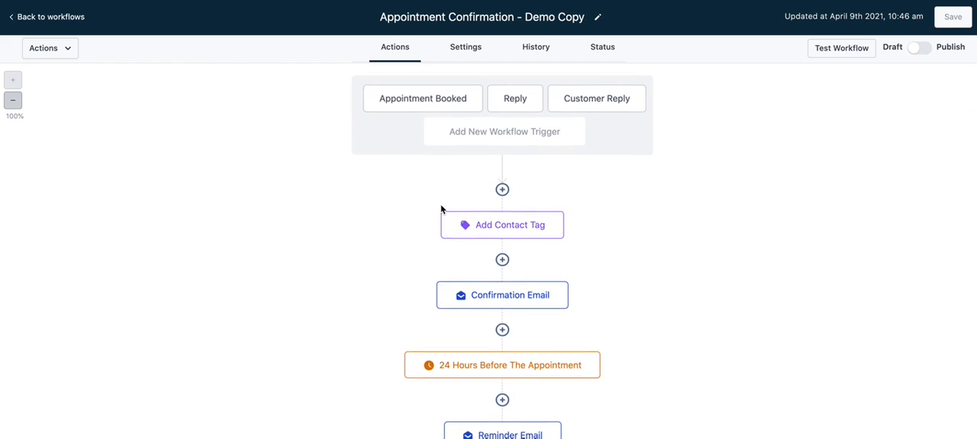
scroll(440, 208, "down", 3)
scroll(440, 208, "down", 2)
scroll(440, 208, "up", 5)
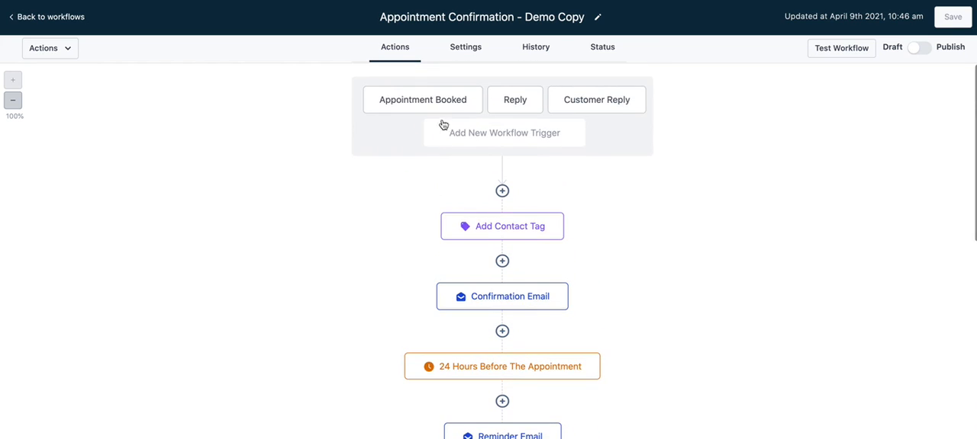
Inspect the Appointment Booked, Reply and Customer Reply trigger settings, closing each without saving.
left_click(446, 99)
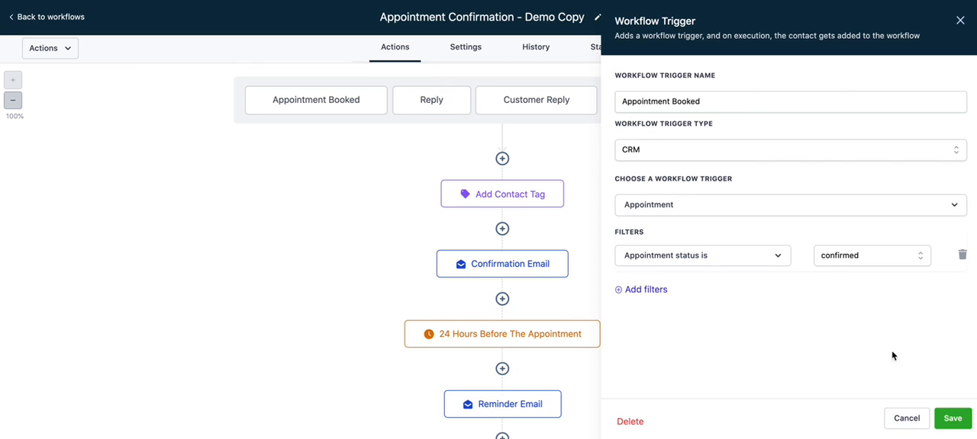
left_click(902, 420)
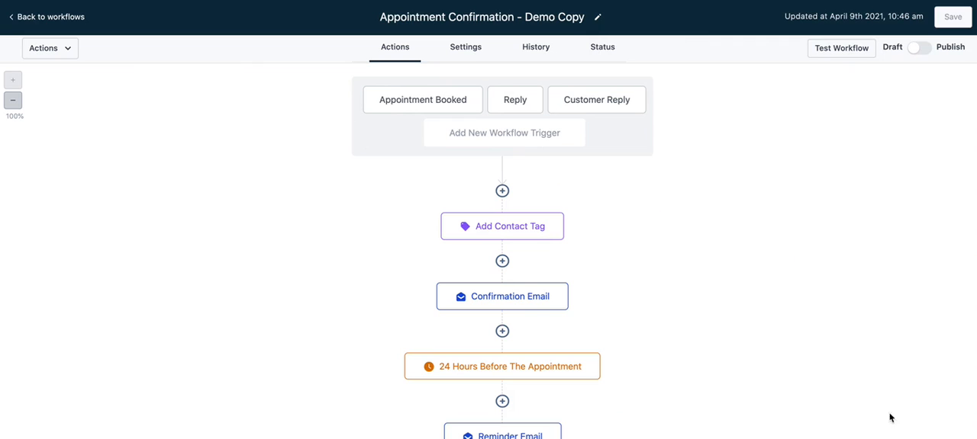
left_click(514, 105)
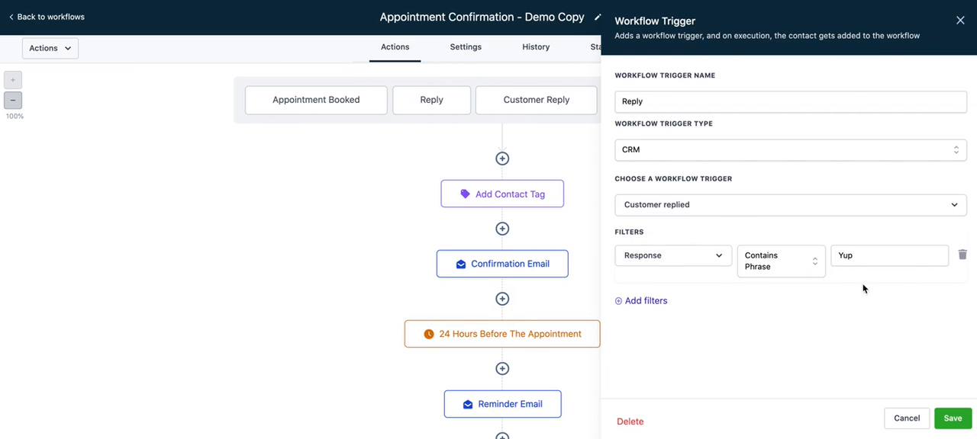
left_click(902, 420)
left_click(622, 110)
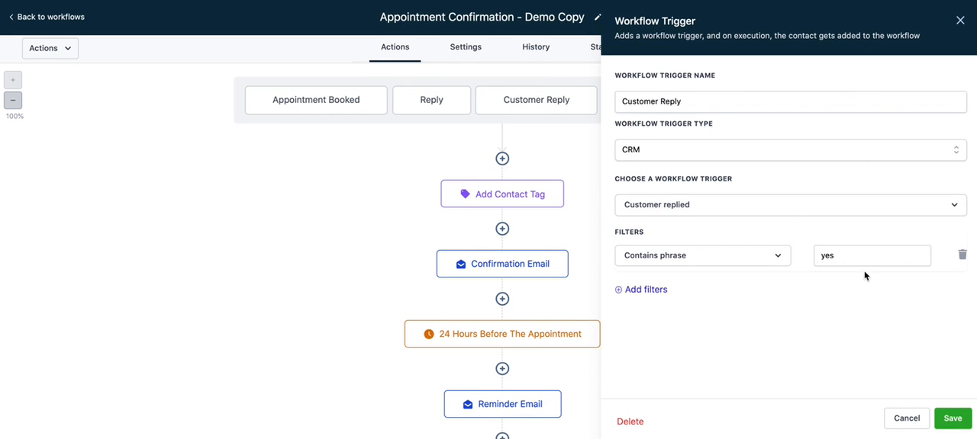
left_click(906, 421)
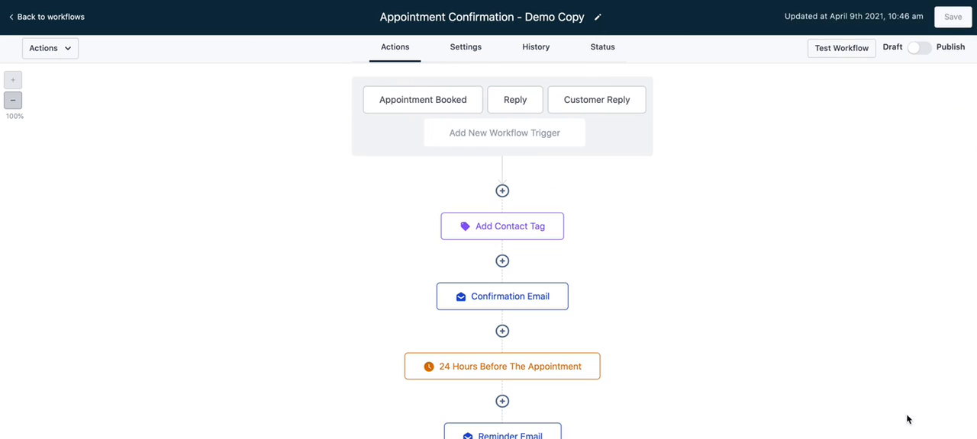
Insert an If / Else action between the Add Contact Tag and Confirmation Email steps.
scroll(352, 209, "down", 5)
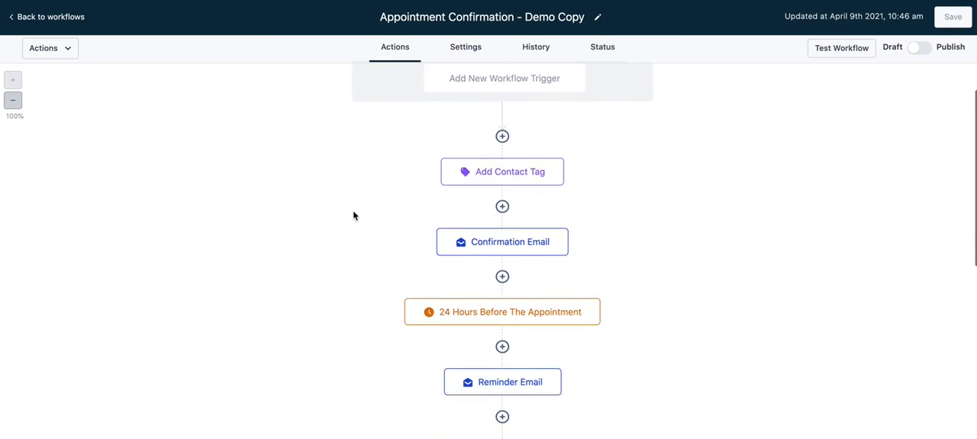
scroll(352, 210, "up", 4)
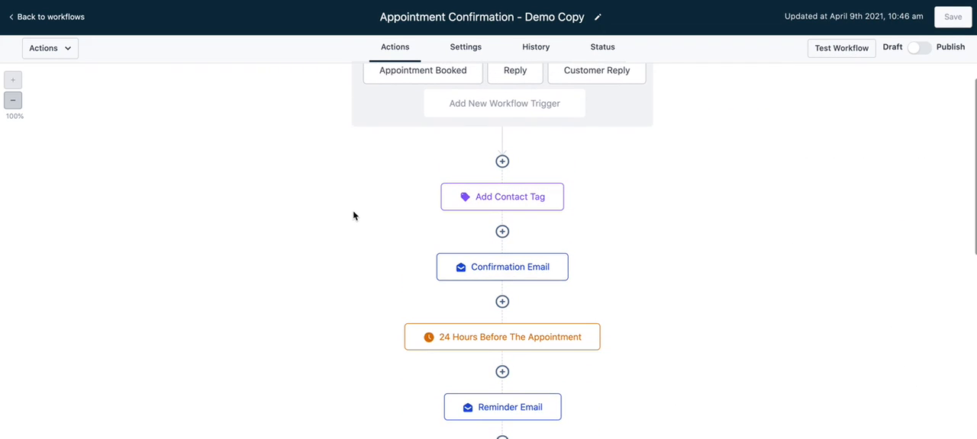
scroll(353, 216, "down", 2)
scroll(353, 216, "down", 1)
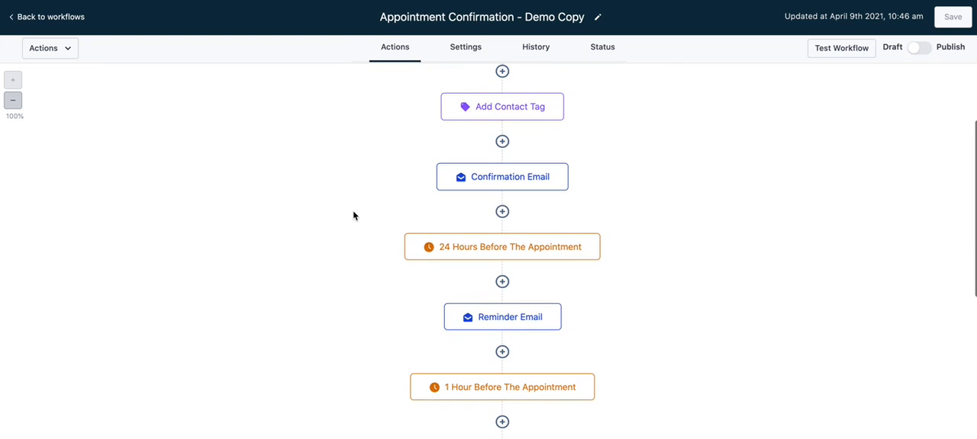
left_click(502, 142)
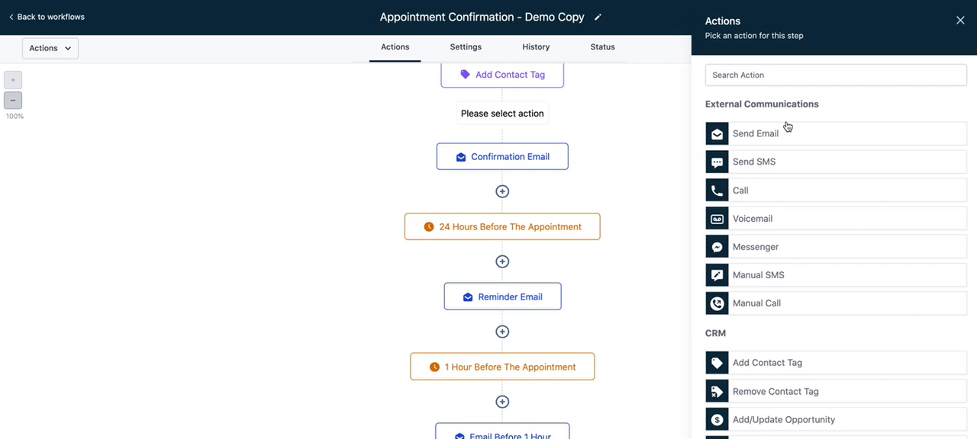
scroll(787, 126, "down", 4)
scroll(787, 127, "up", 3)
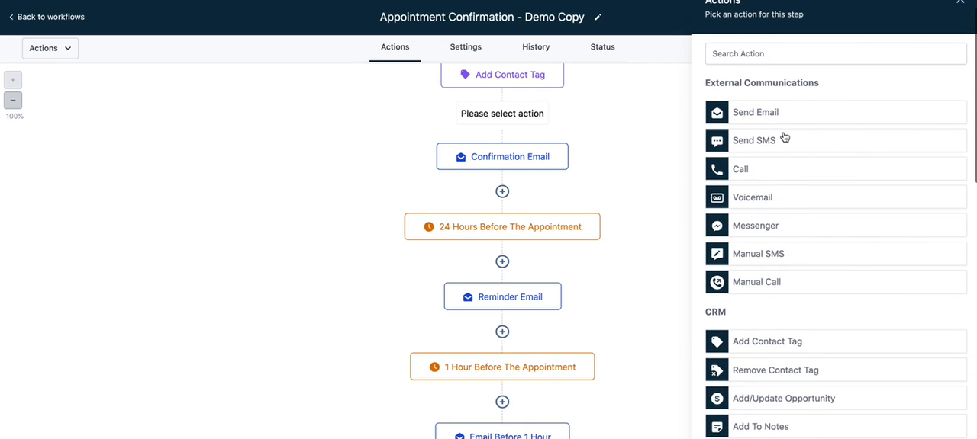
scroll(779, 283, "down", 3)
scroll(778, 285, "down", 5)
scroll(778, 285, "down", 2)
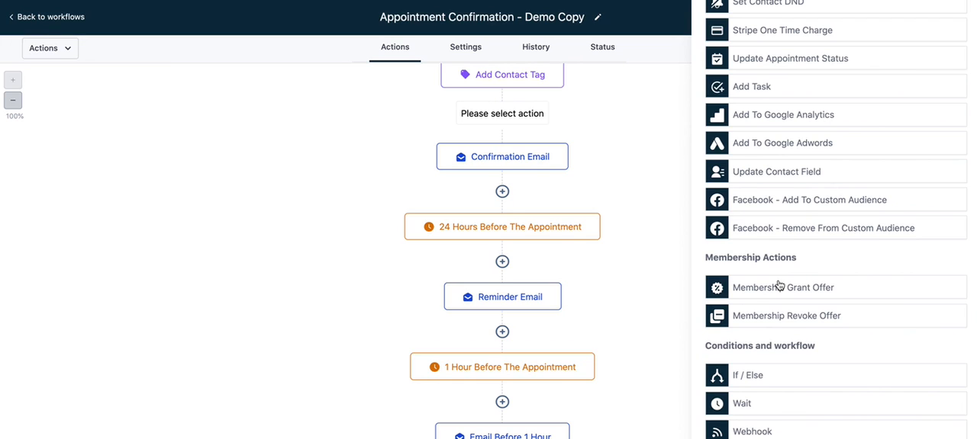
left_click(768, 385)
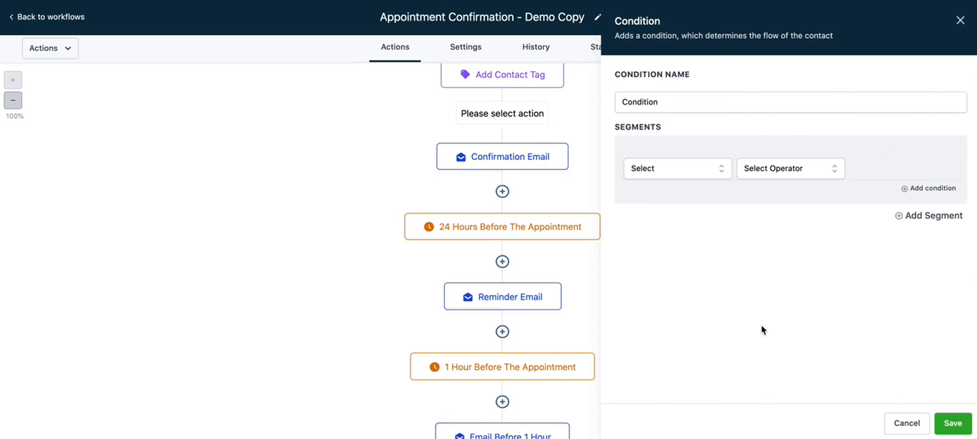
Explore the condition's Contact Details and Date Time segment fields, then cancel the condition.
left_click(693, 169)
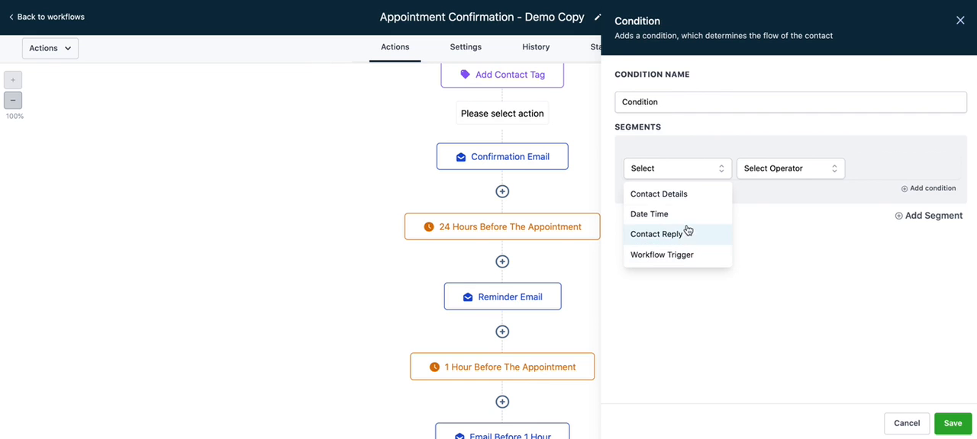
left_click(692, 197)
scroll(700, 279, "down", 1)
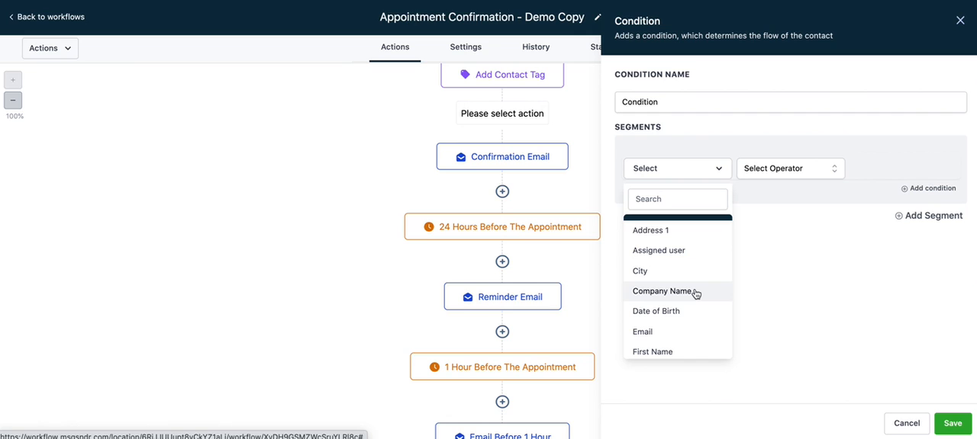
scroll(695, 294, "down", 2)
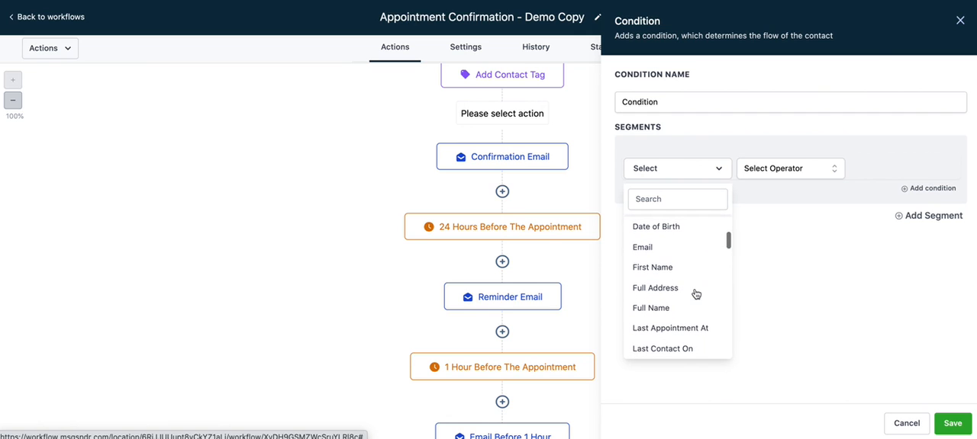
scroll(694, 290, "down", 2)
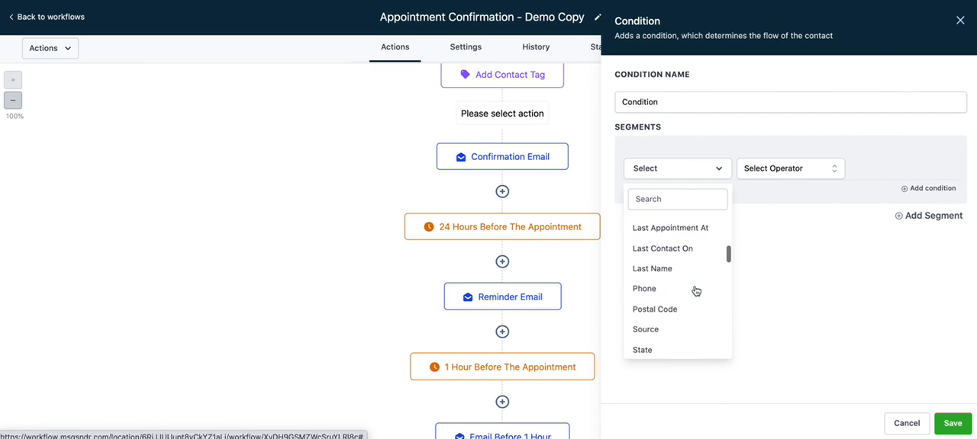
scroll(694, 291, "up", 3)
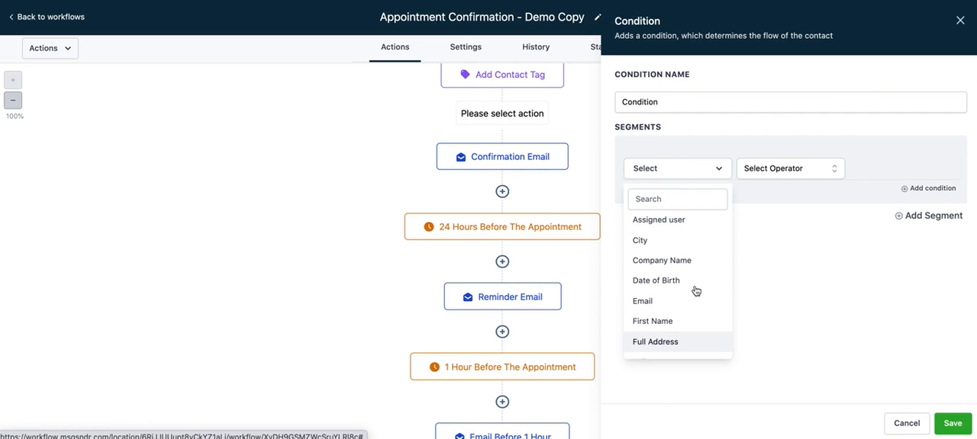
left_click(673, 175)
left_click(673, 175)
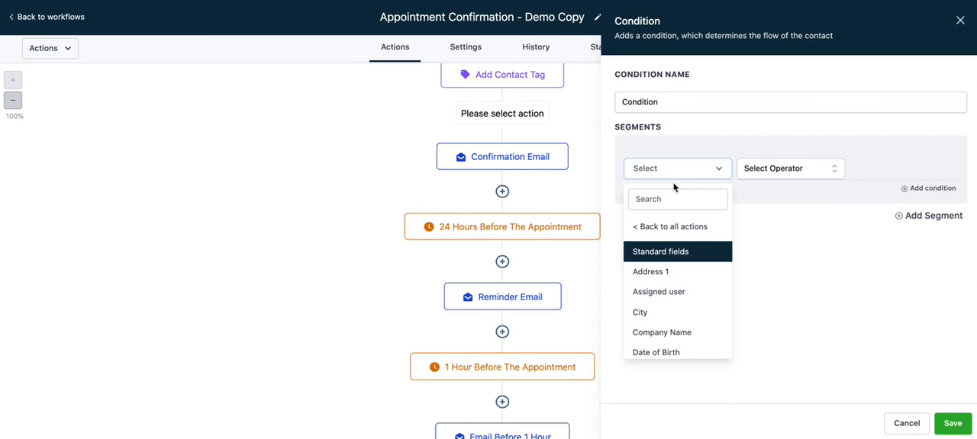
left_click(664, 228)
left_click(677, 175)
left_click(669, 216)
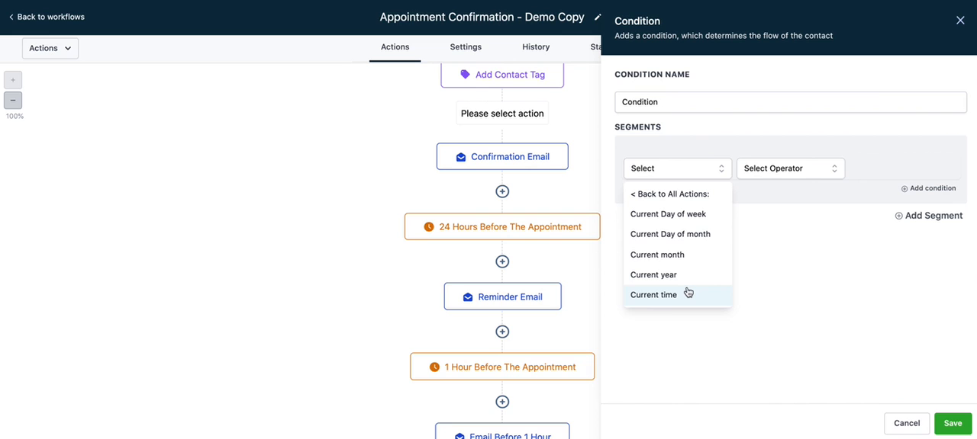
left_click(904, 427)
scroll(759, 357, "down", 5)
scroll(759, 357, "up", 6)
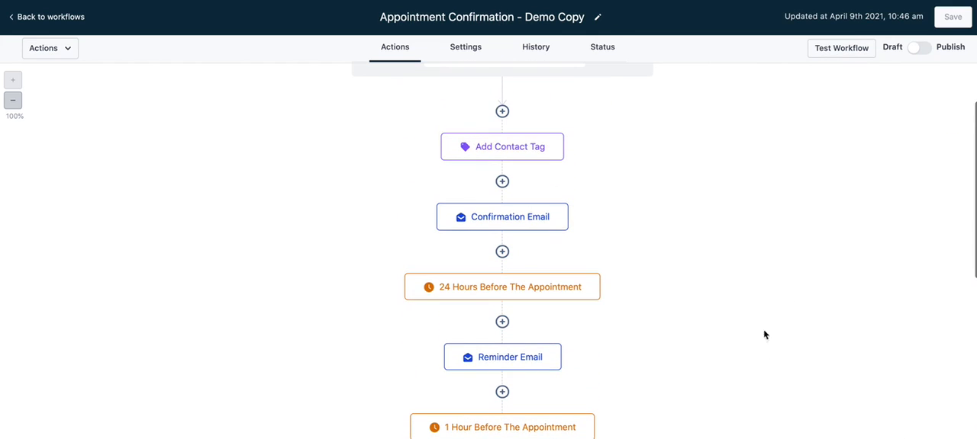